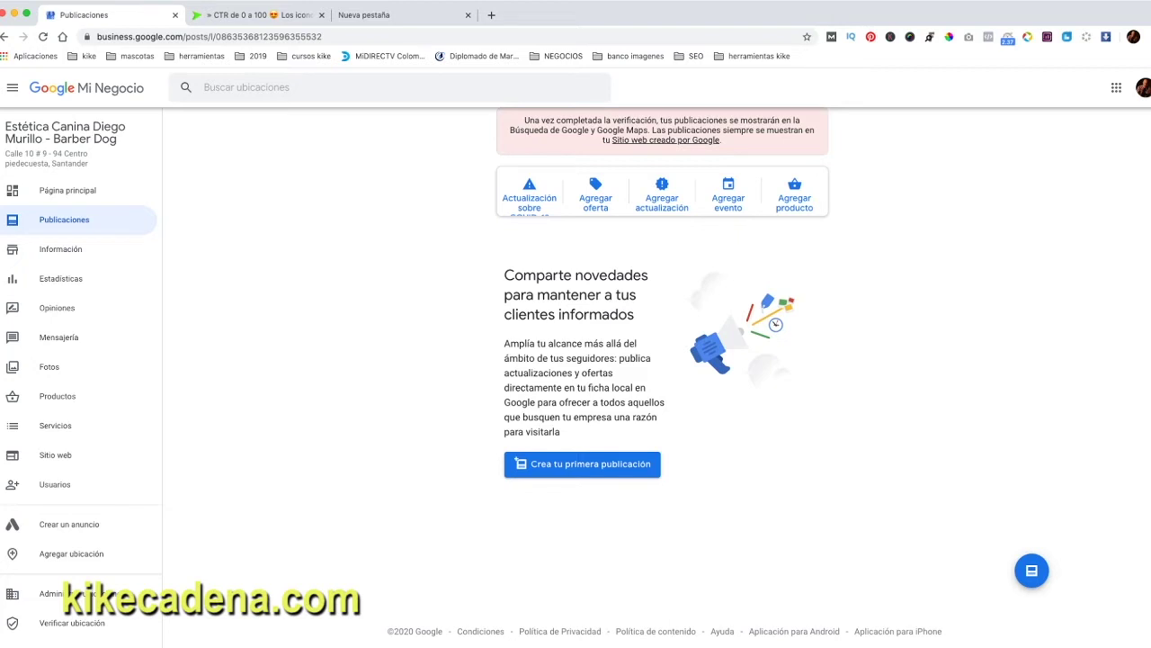
Look over the forms for an offer post and an event post, including the event's optional details, and close both without publishing
click(596, 193)
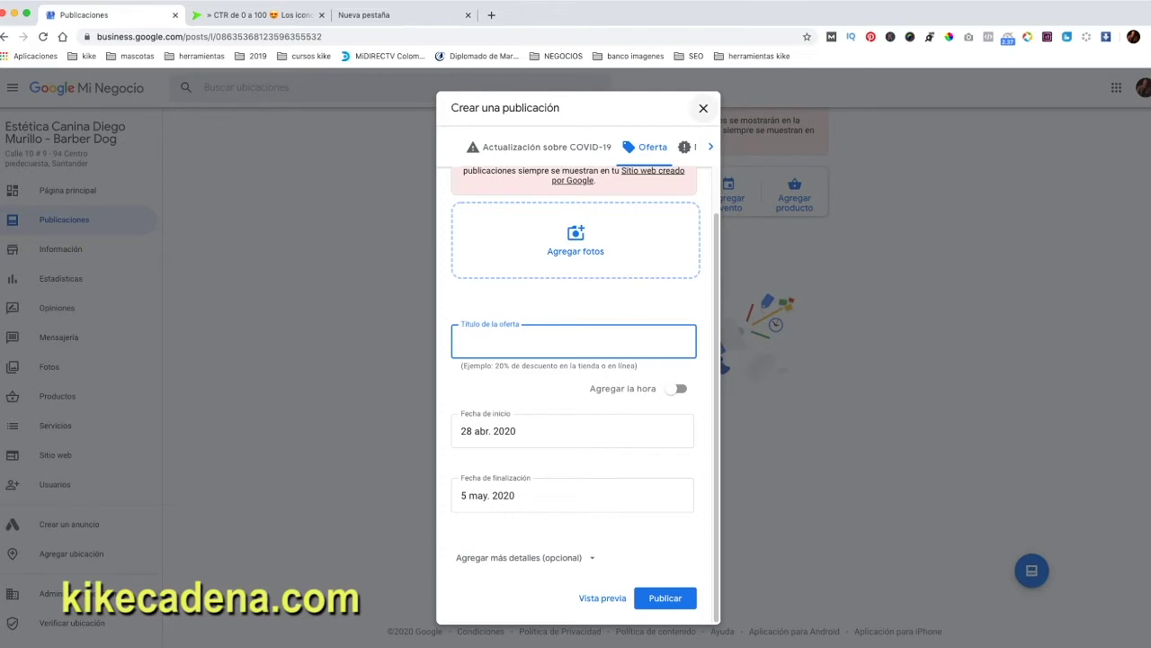
click(704, 108)
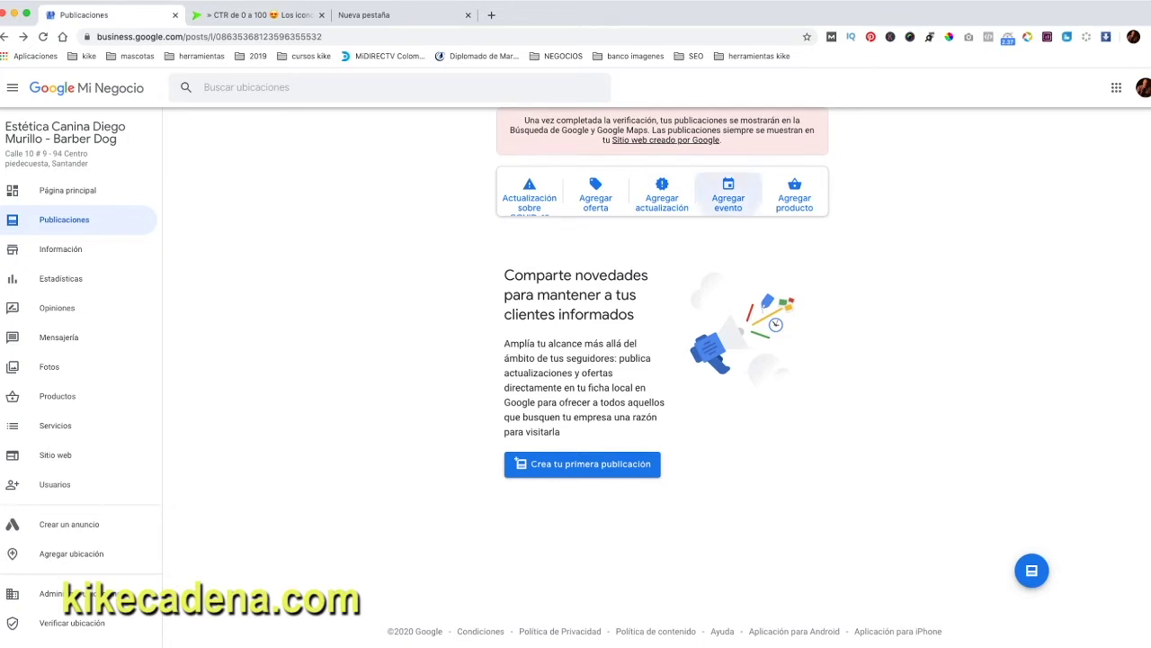
click(728, 195)
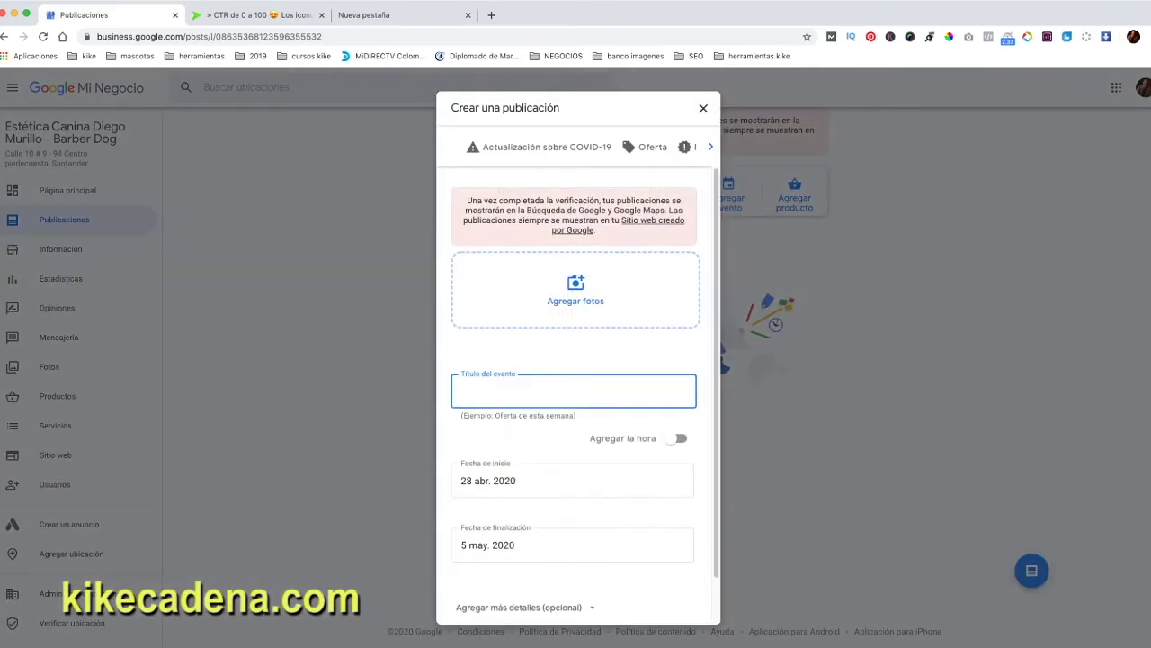
scroll(575, 377, down, 1)
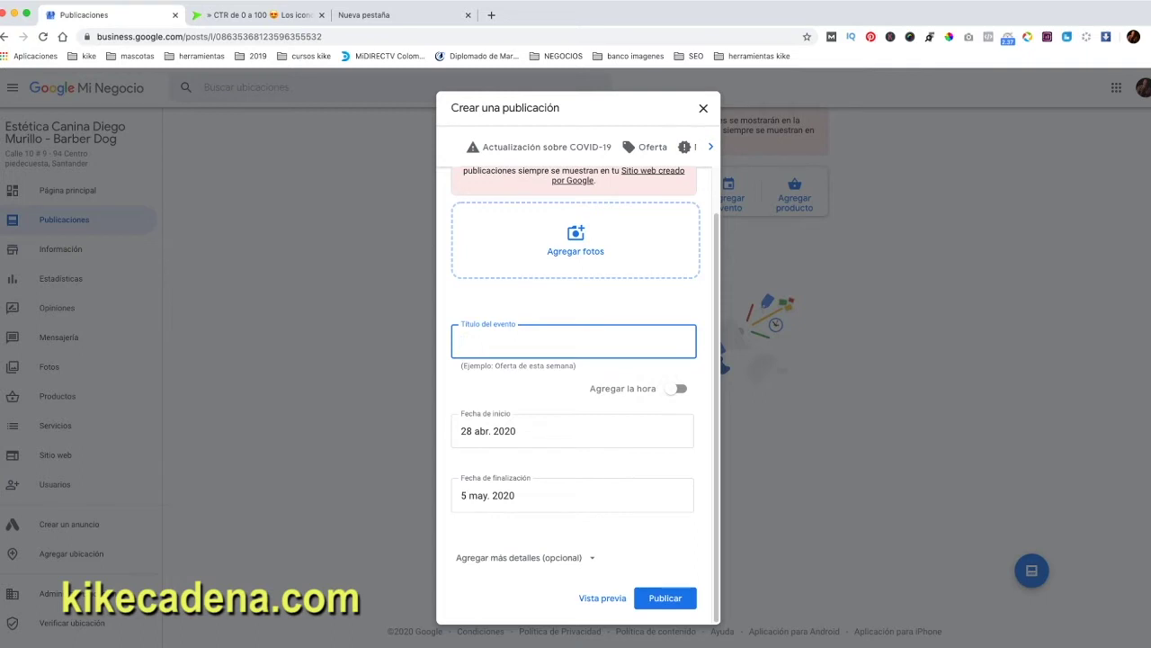
click(519, 556)
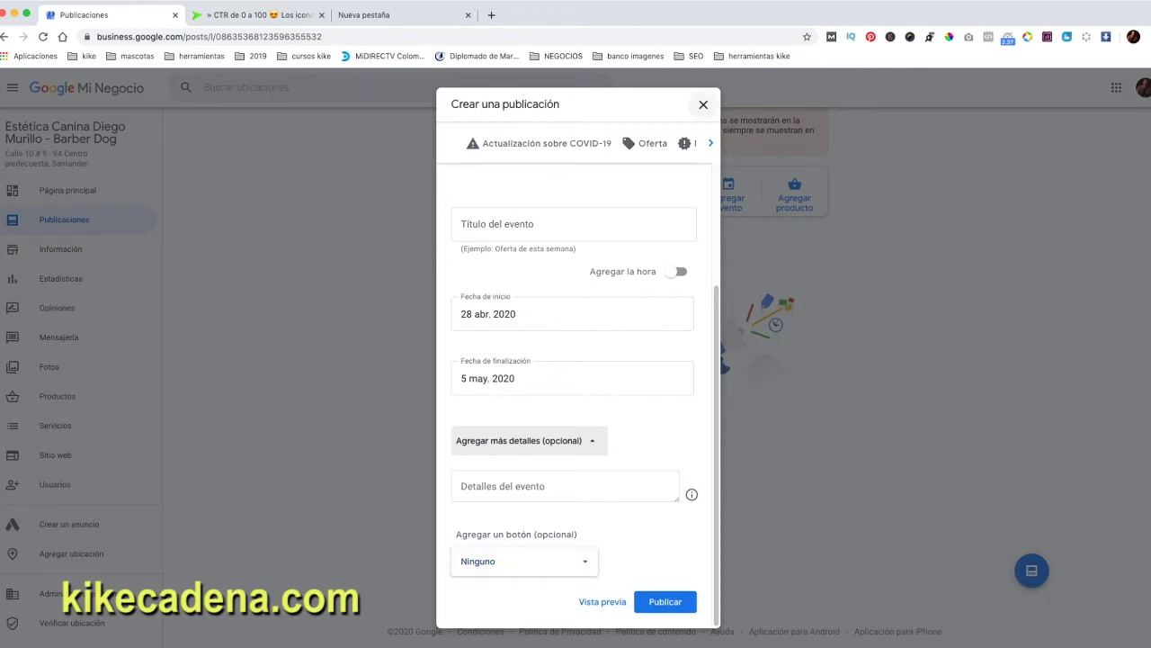
click(704, 105)
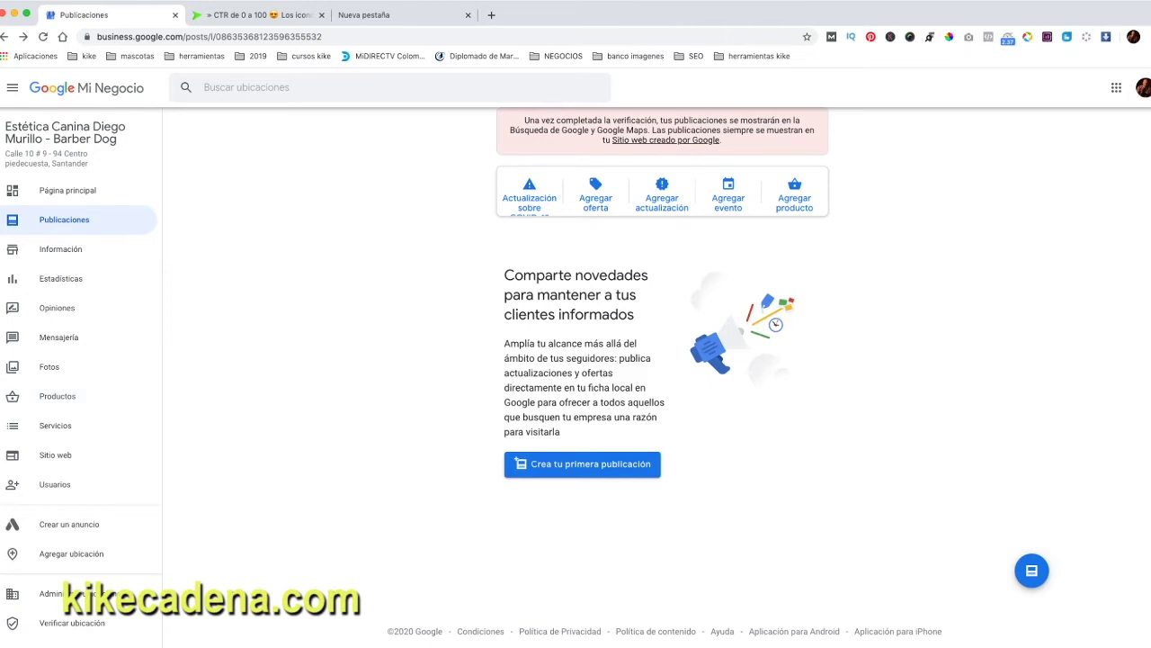
Start an update post and add the dog photo, extending its crop area to cover the full height of the image
click(662, 196)
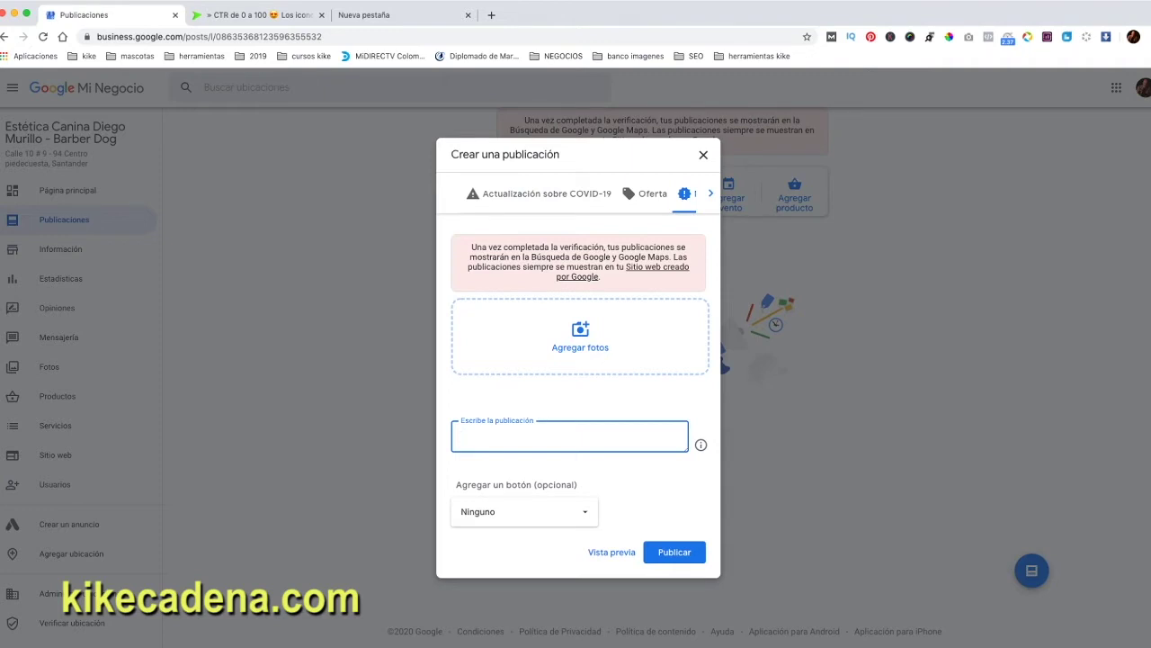
click(580, 337)
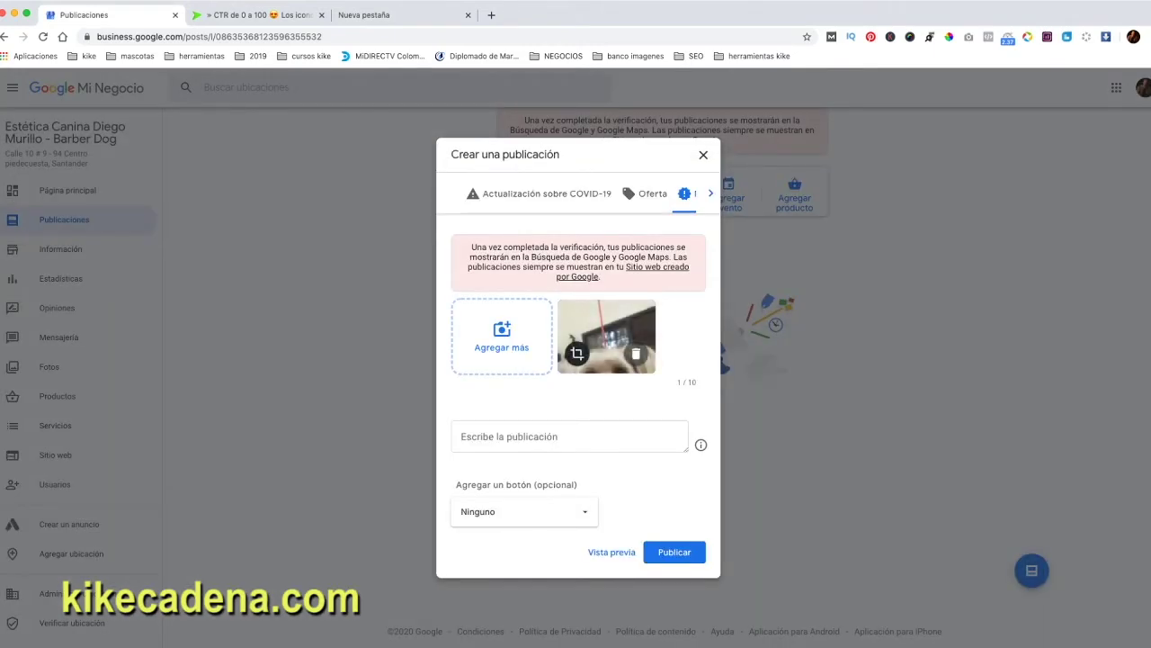
click(577, 353)
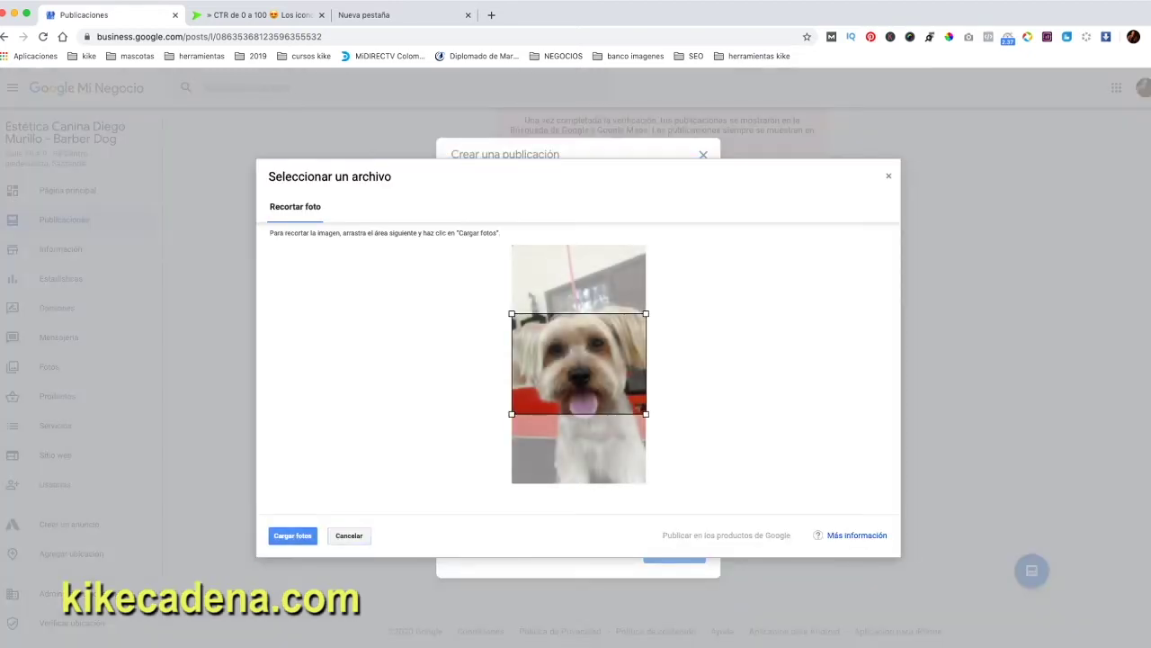
drag(512, 314, 512, 245)
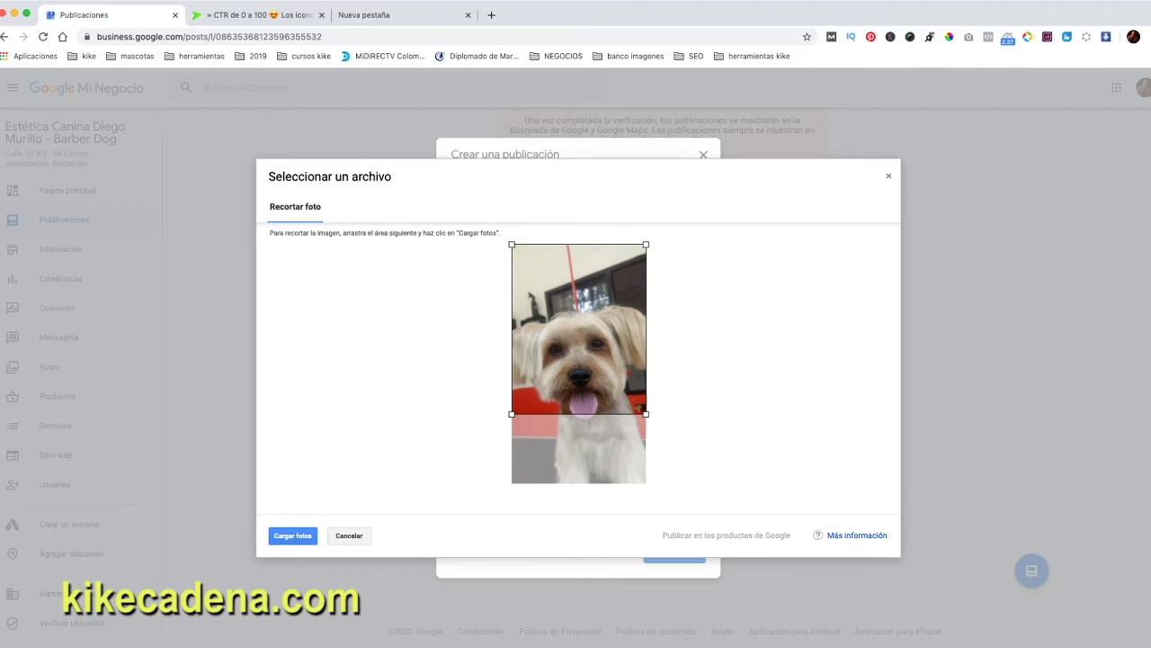
drag(512, 414, 512, 483)
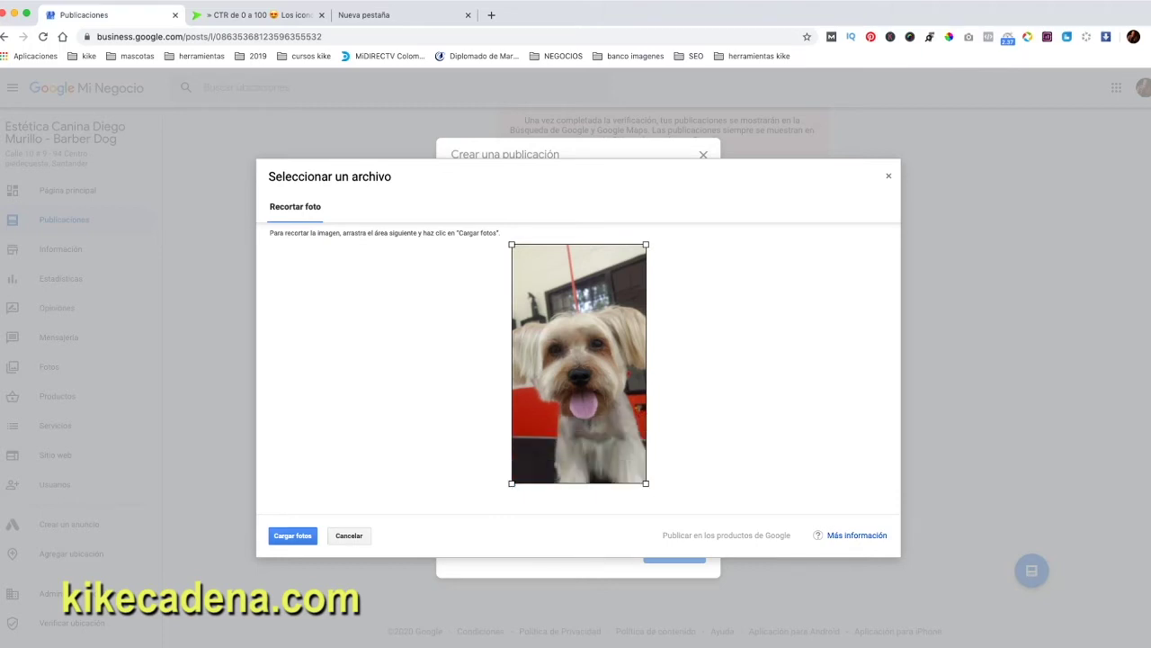
click(292, 535)
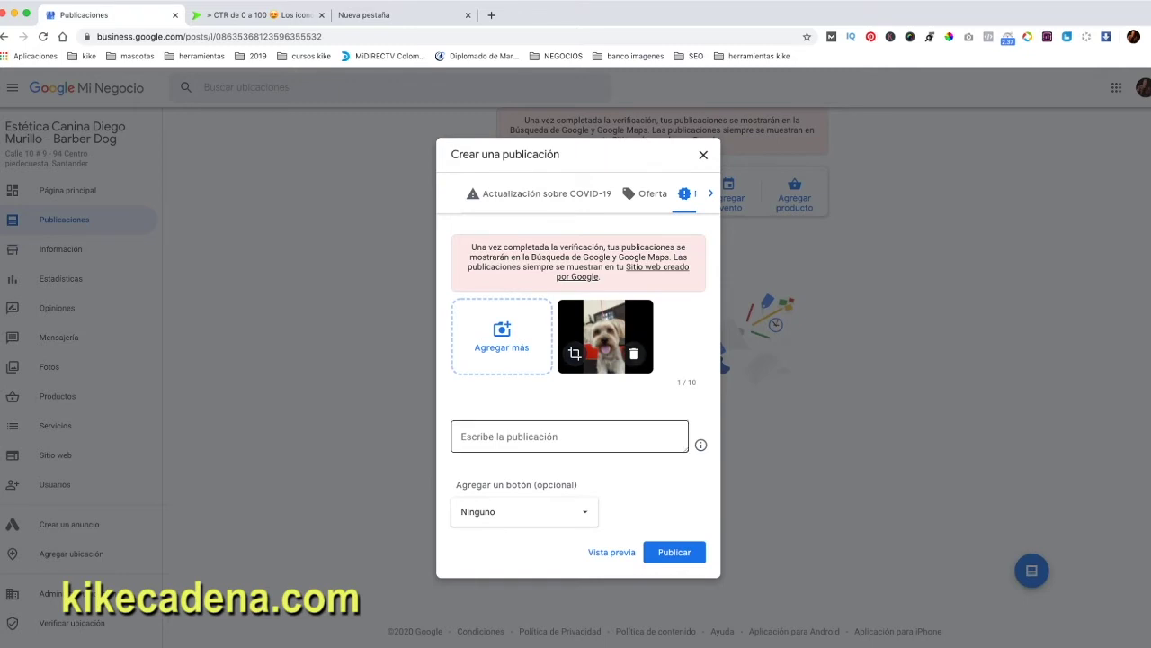
Write the post headed "REABRIMOS ESTE LUNES 4 DE MAYO" with the quarantine reopening conditions and a reference to the button below, and check its preview
click(569, 436)
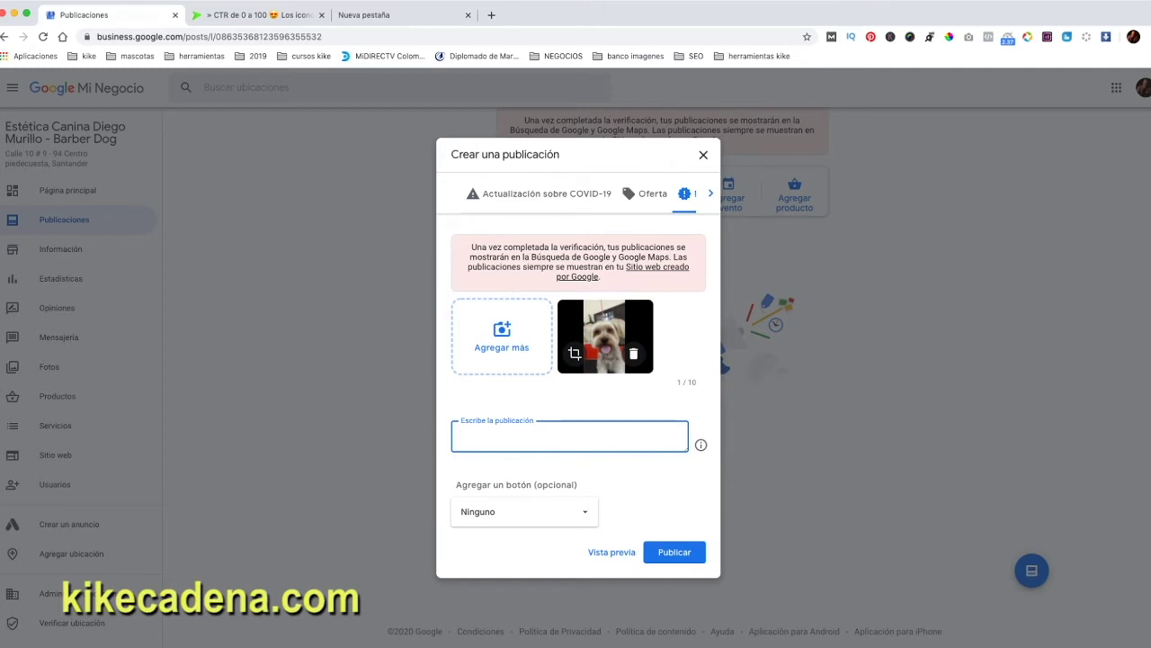
text(REABRIMOS ESTE L)
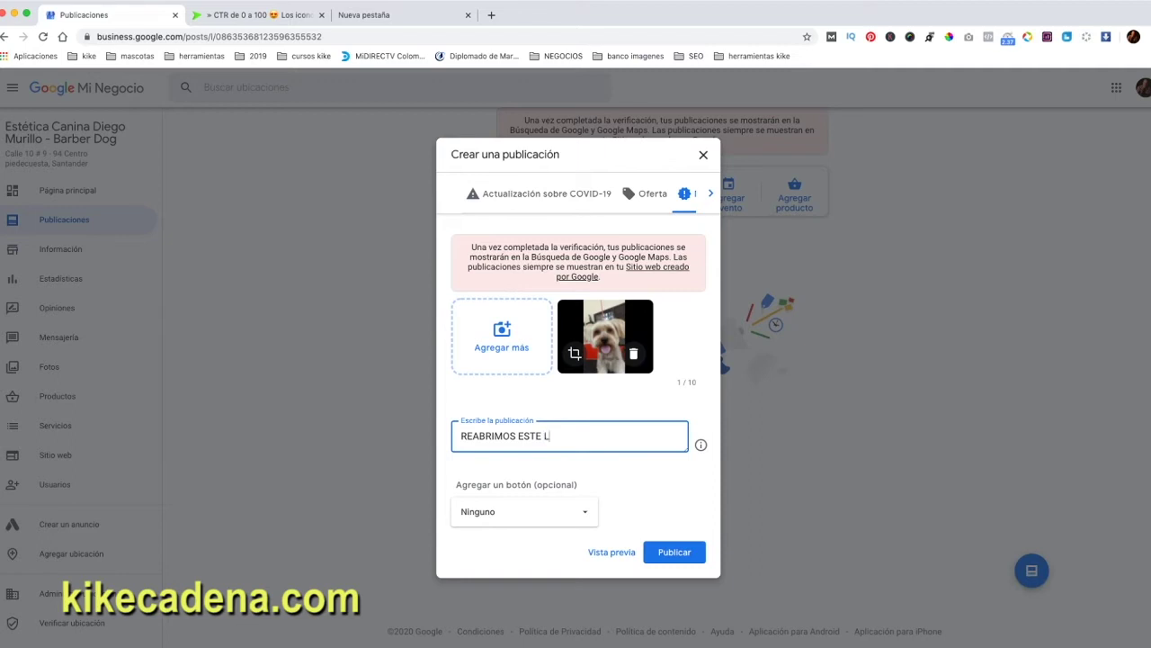
text(UNES 4 DE MAYO)
key(Return)
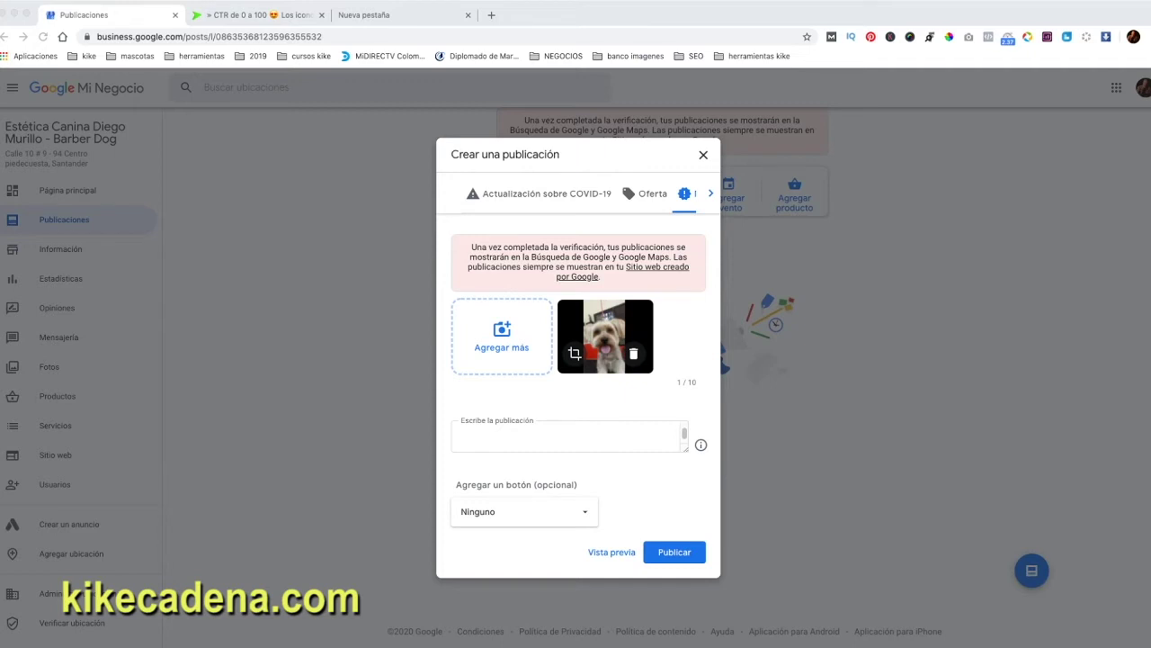
click(569, 437)
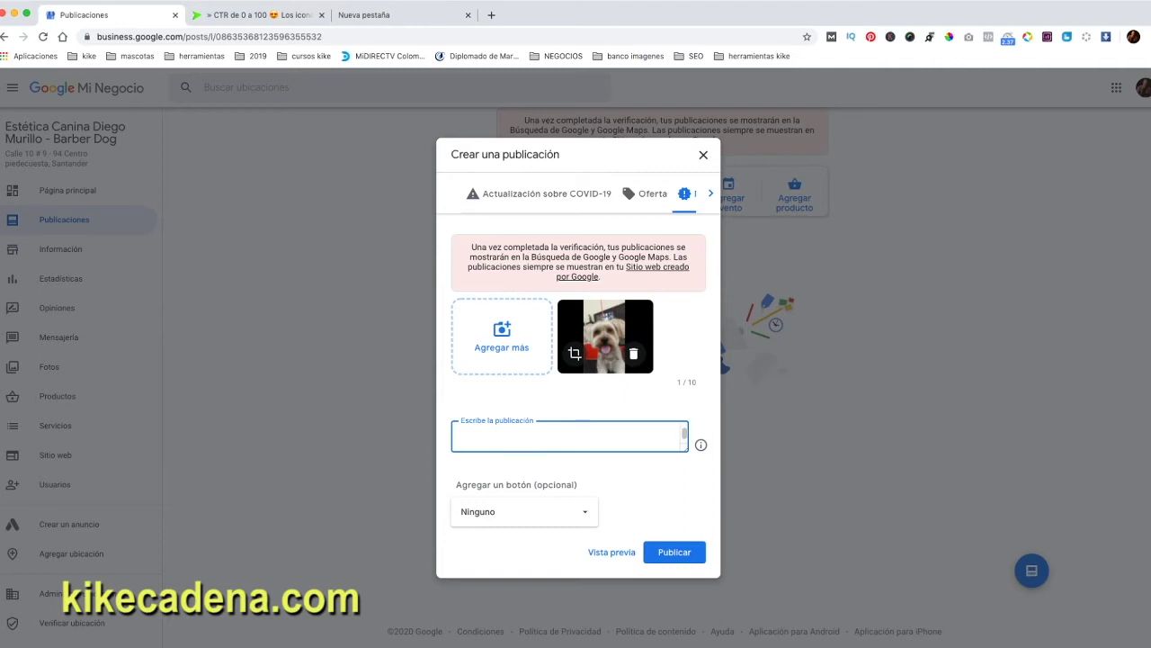
text(botón de abajo)
scroll(569, 436, up, 6)
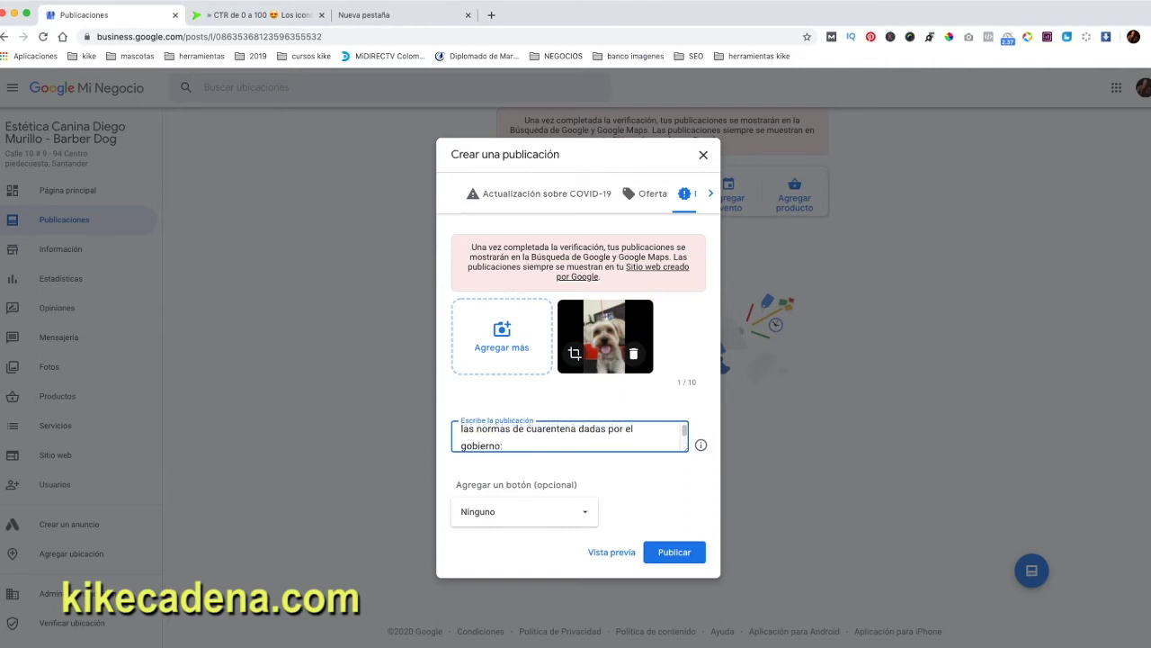
scroll(570, 436, up, 4)
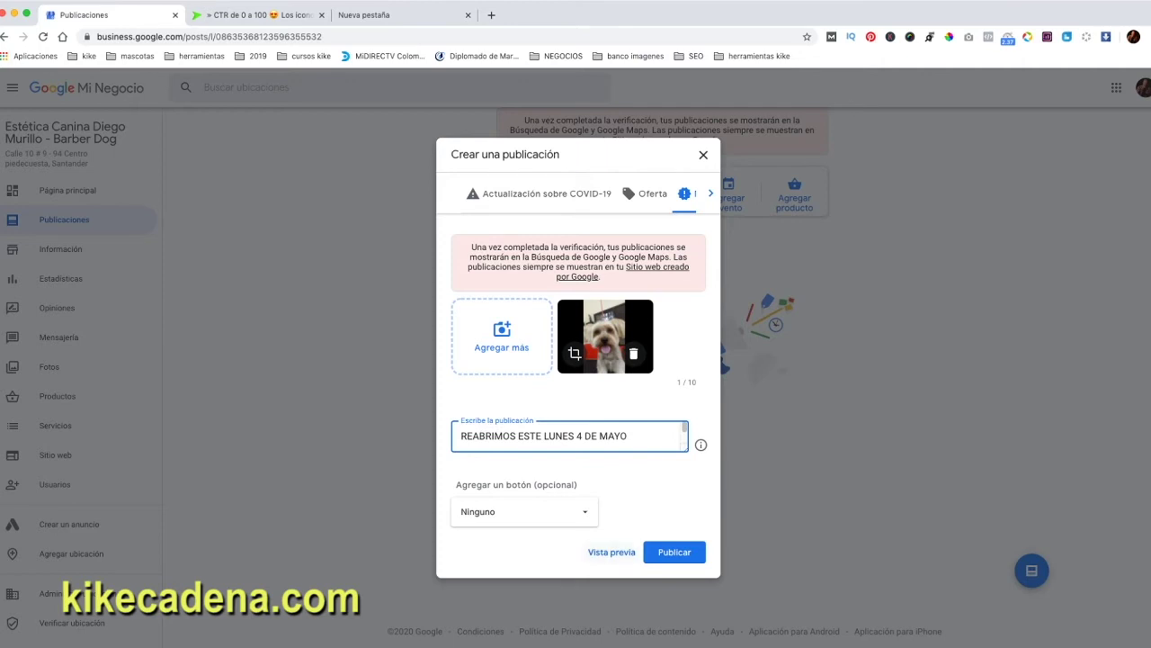
click(611, 552)
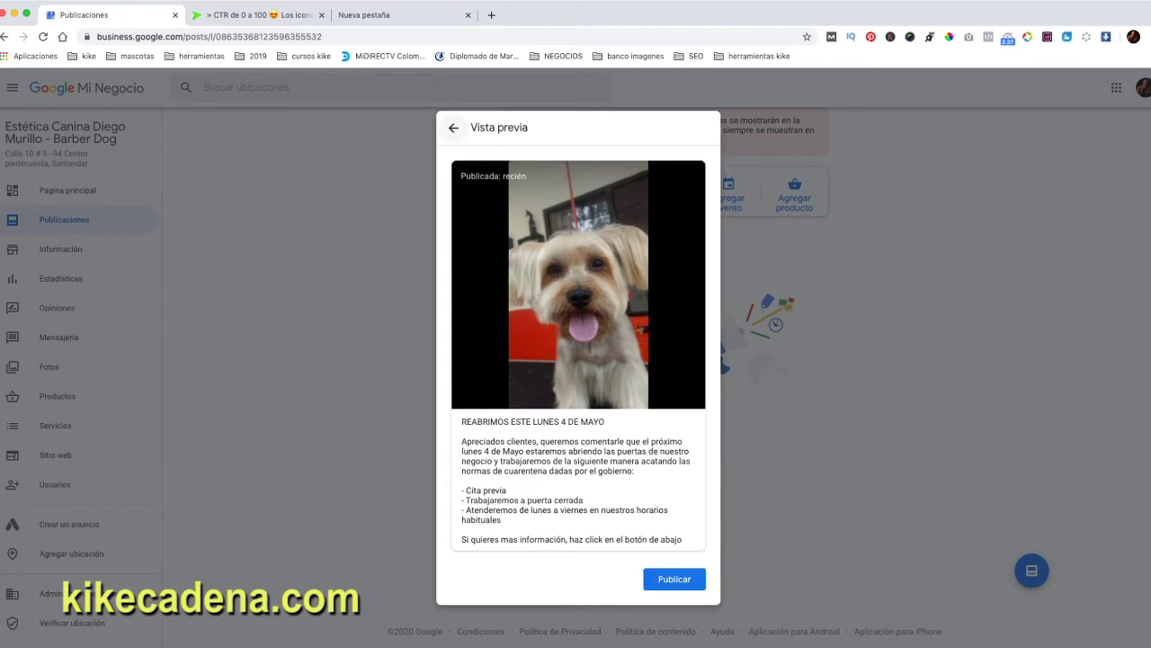
click(453, 127)
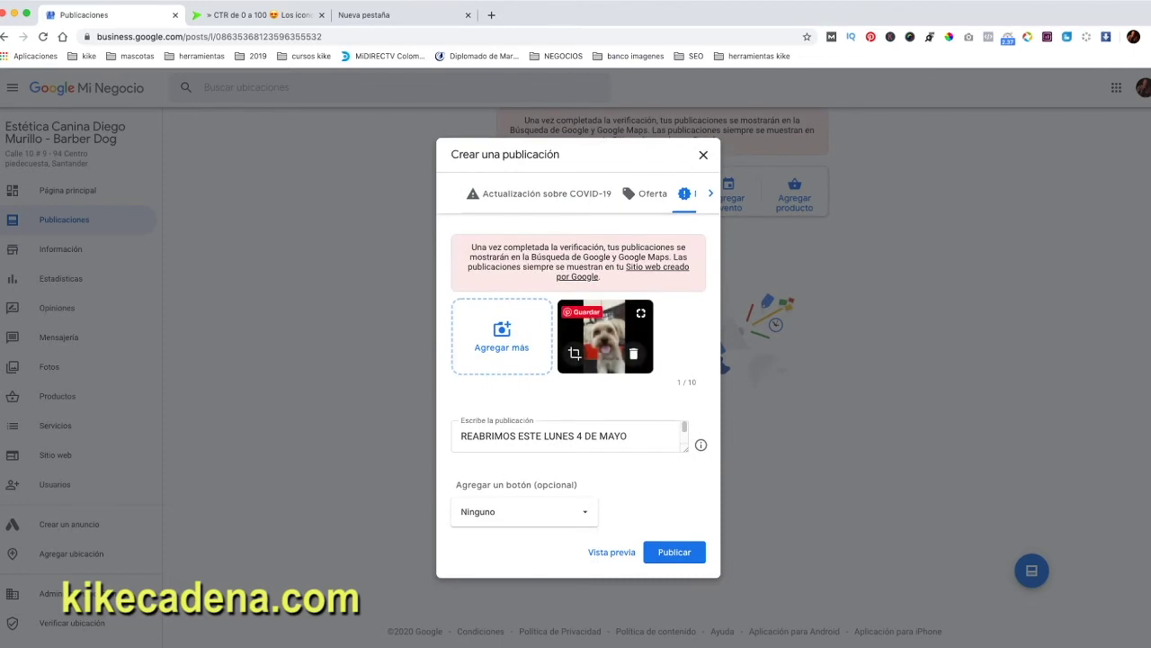
Add a "Más información" button linked to the WhatsApp URL with the message "Hola, quiero agendar una cita"
click(503, 511)
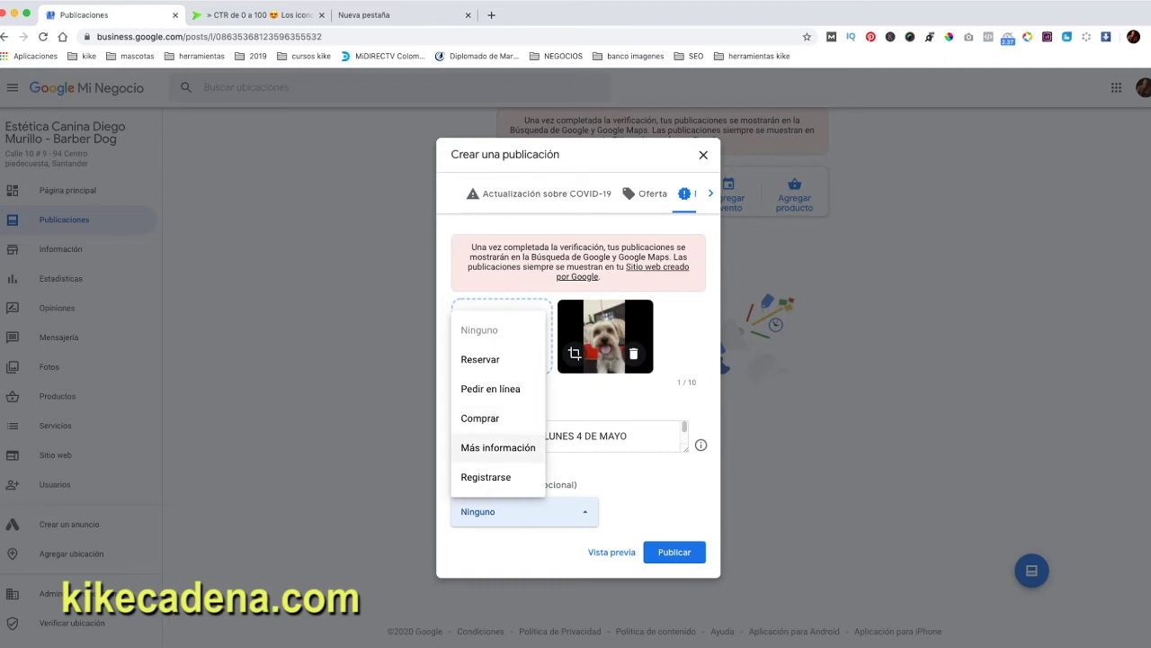
click(497, 447)
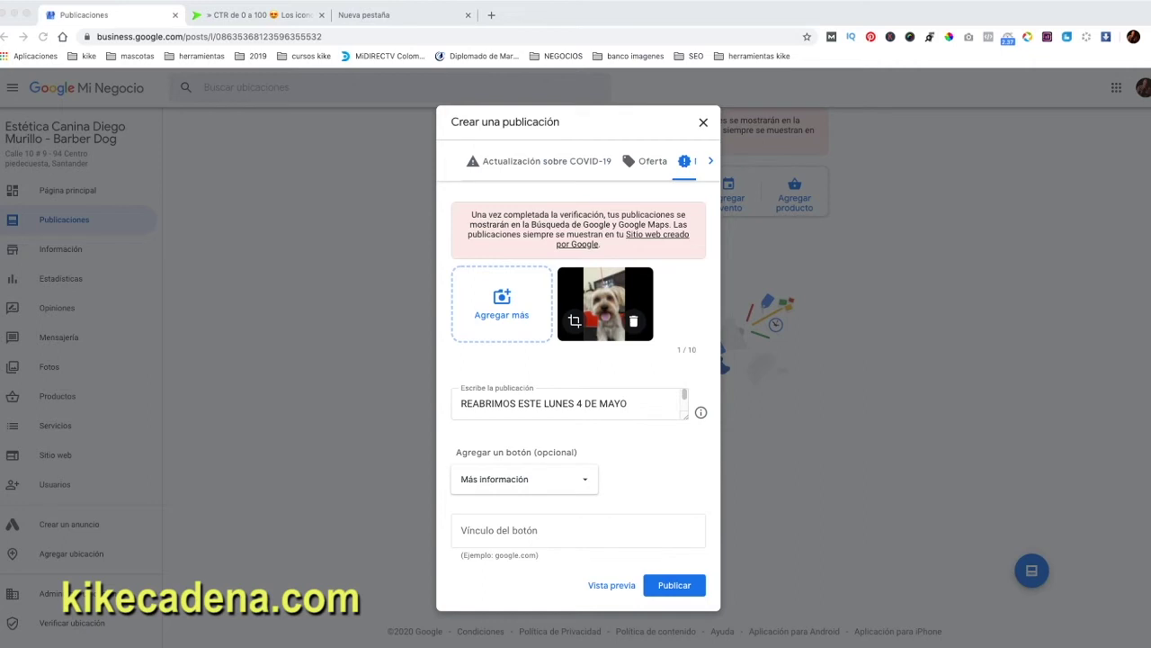
key(super+Tab)
click(577, 530)
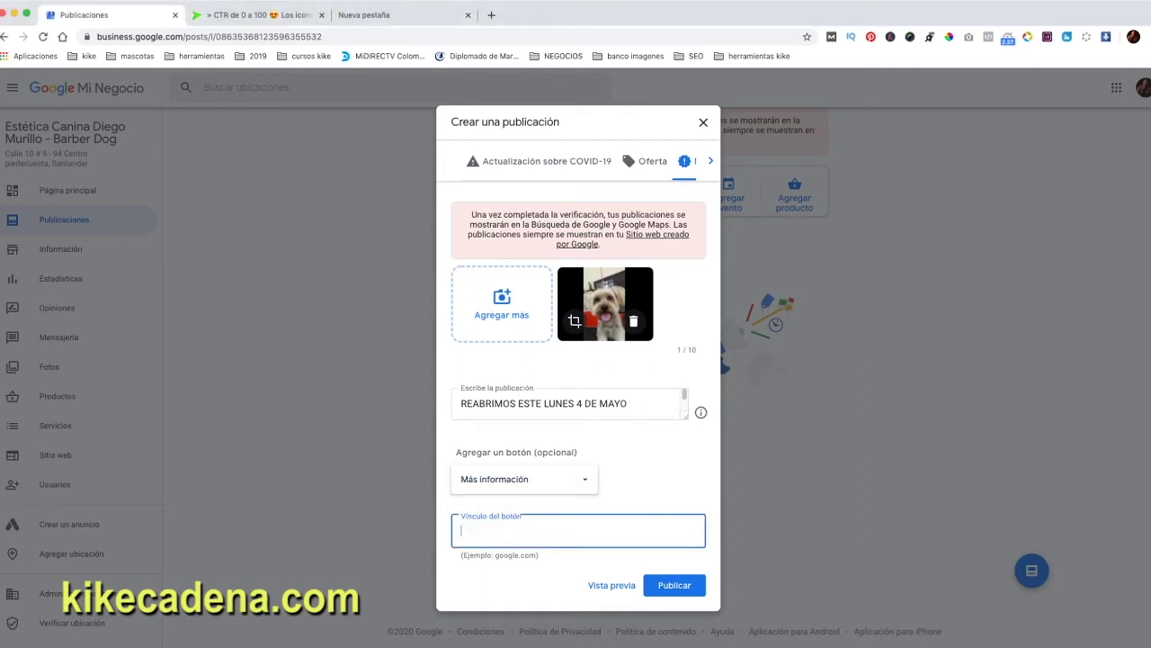
key(super+v)
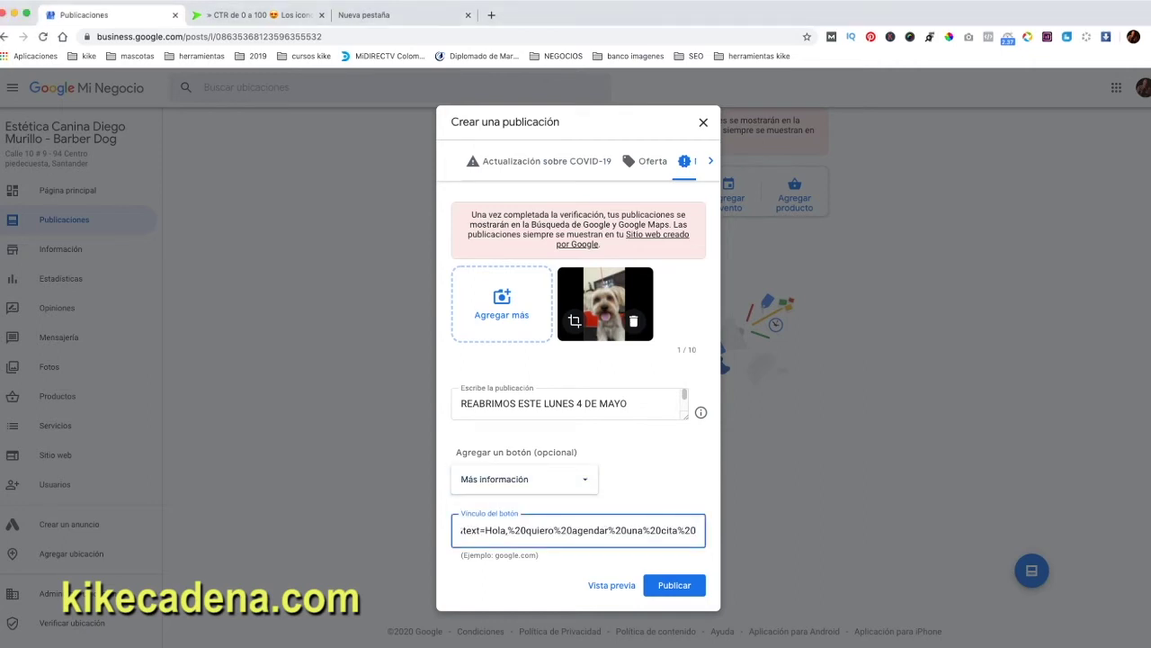
Test the "Más información" button's WhatsApp link from the preview and publish the update post
click(612, 584)
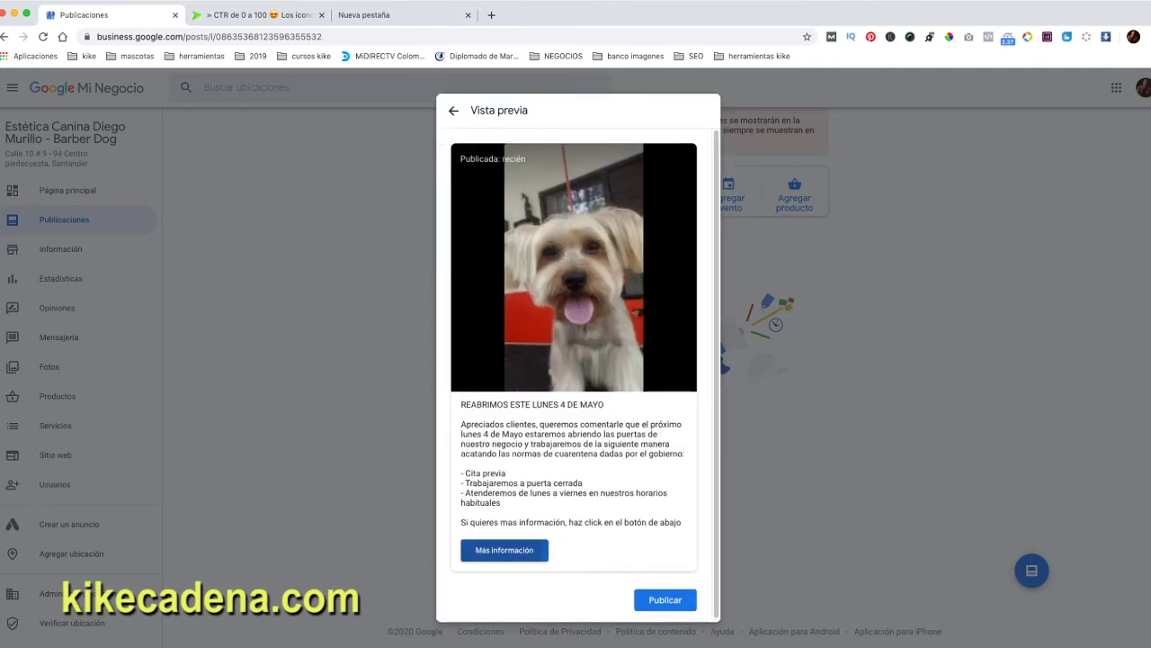
click(504, 550)
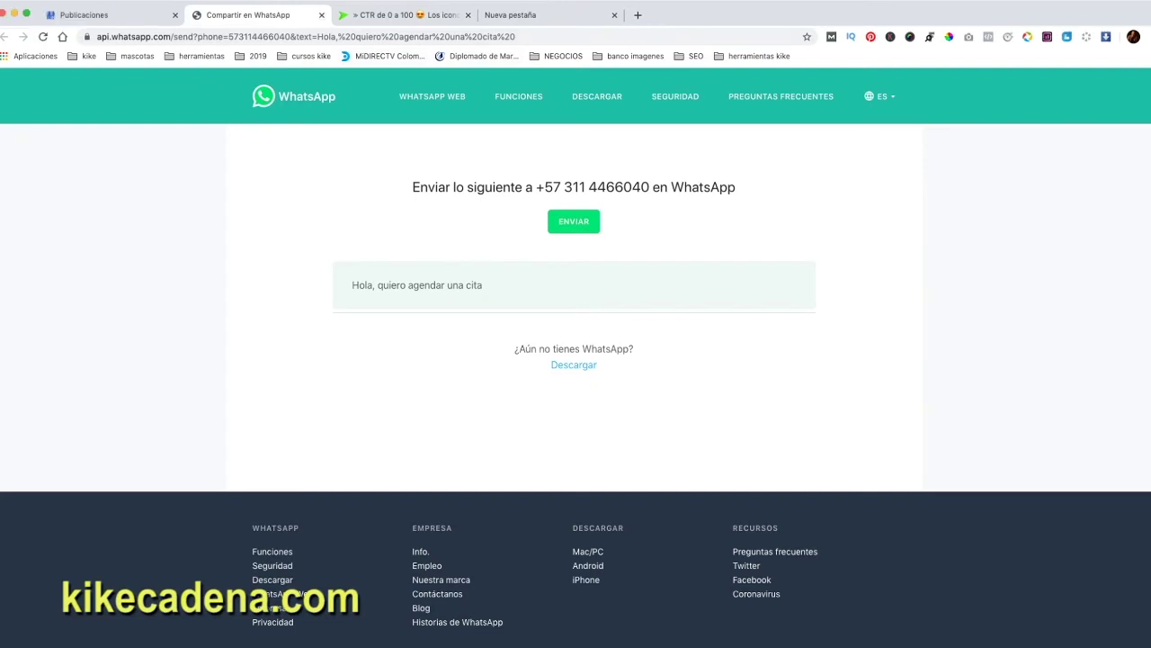
click(321, 14)
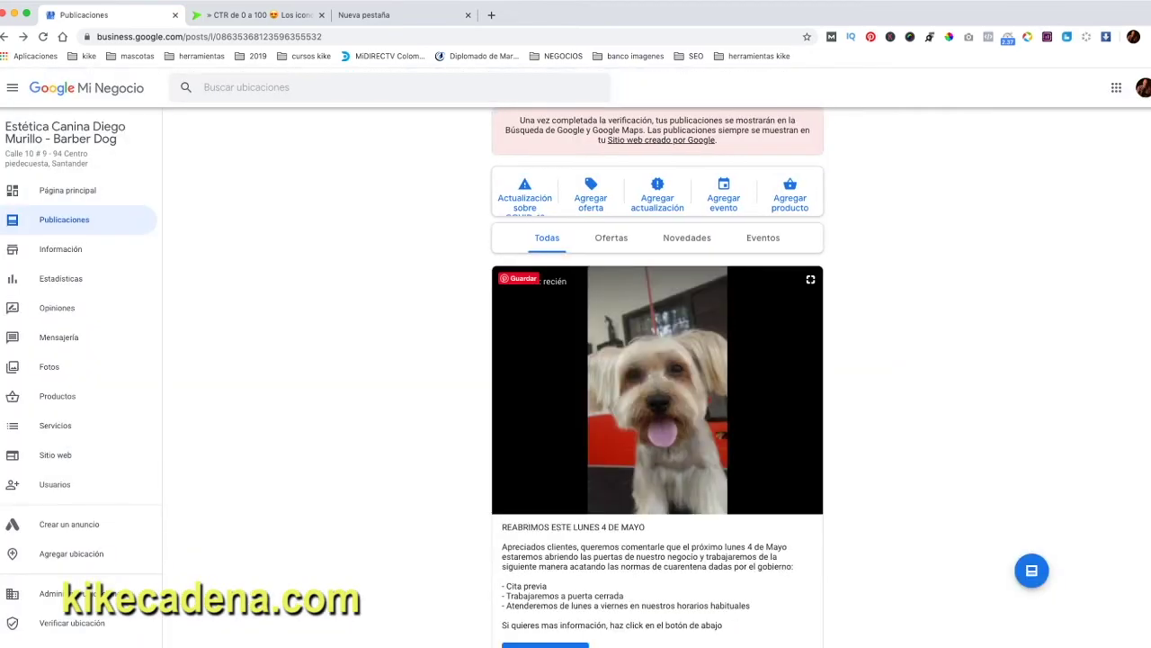
scroll(657, 378, down, 2)
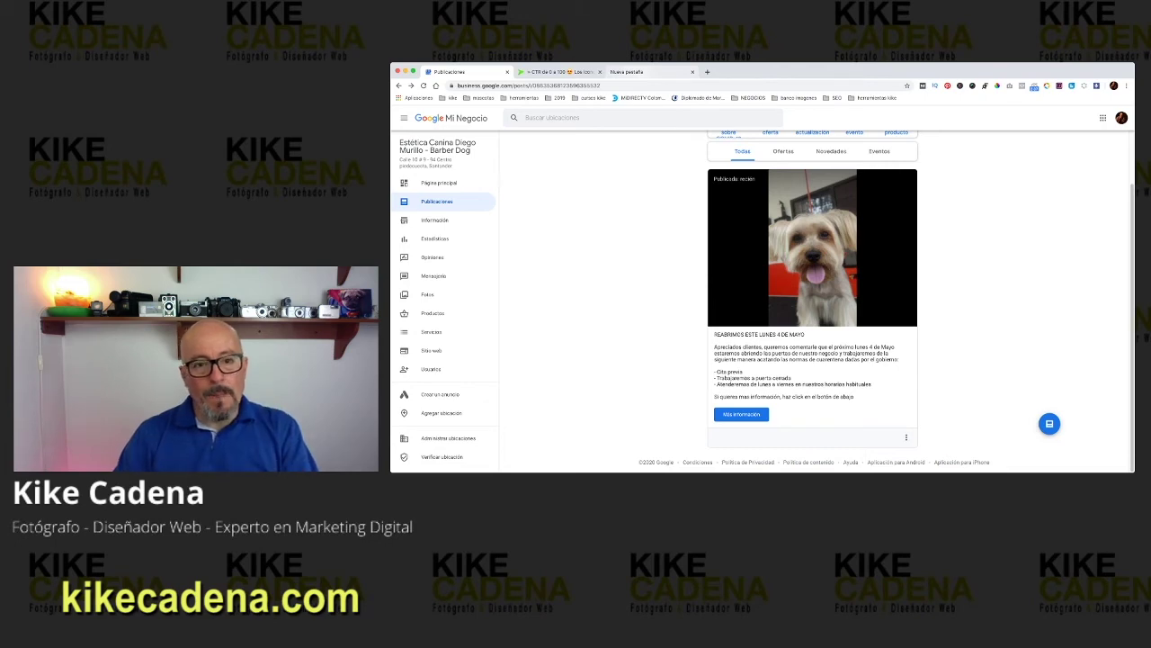
Search Google for "pepper gourmet" and examine the business profile shown beside the results
key(ctrl+3)
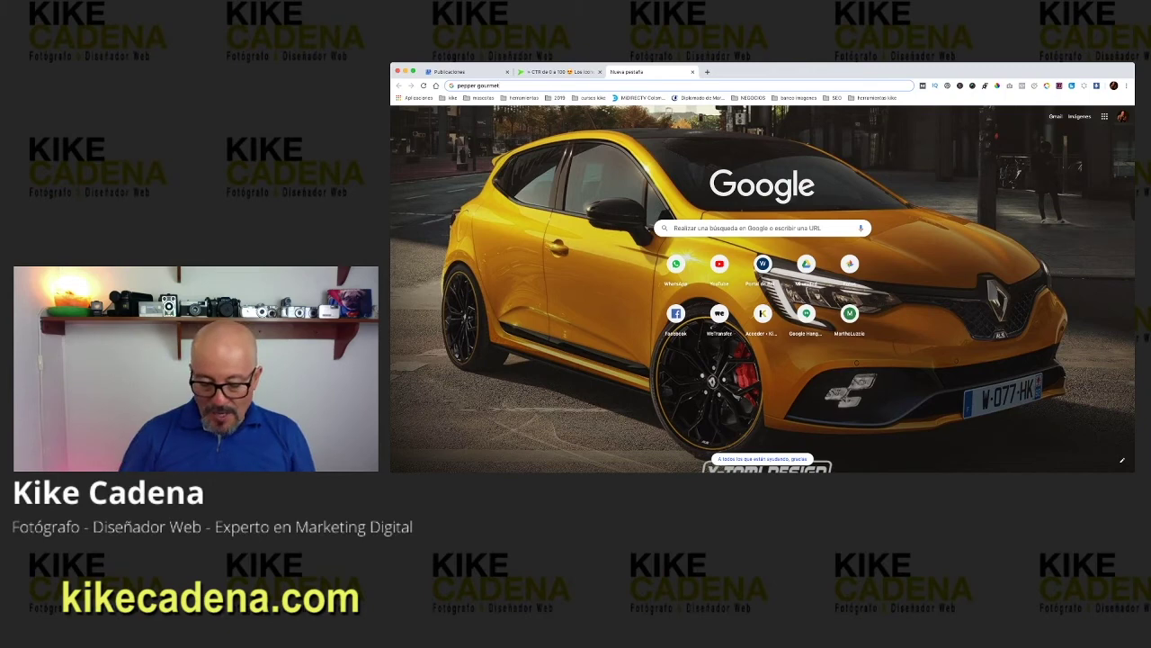
key(Return)
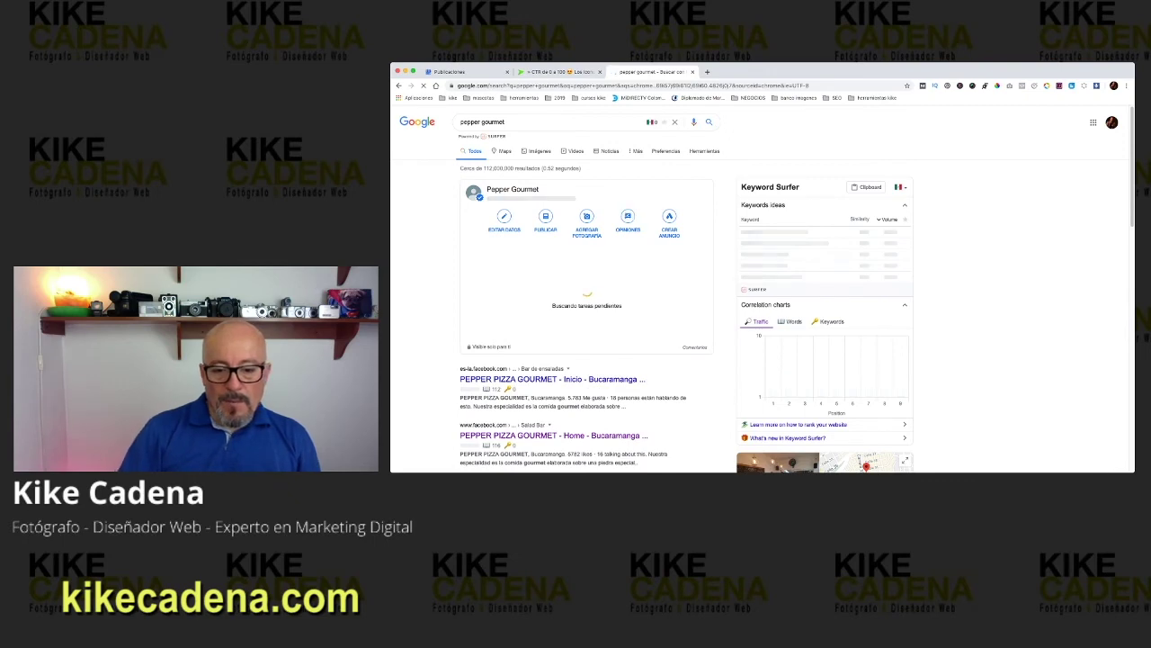
scroll(760, 306, down, 5)
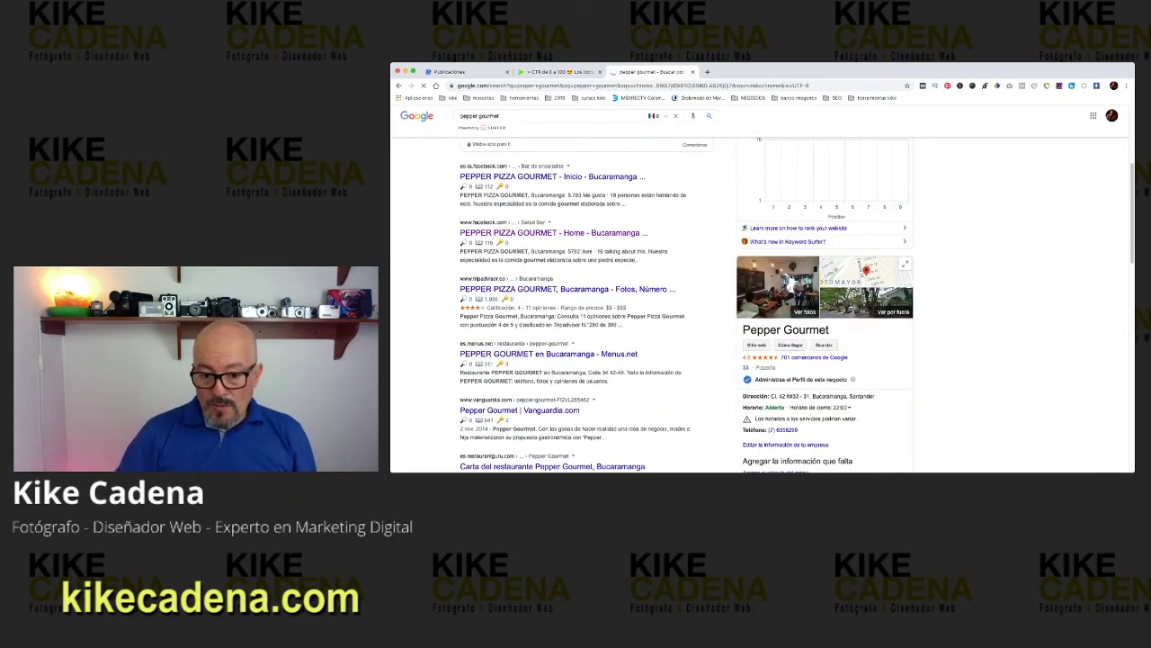
scroll(683, 306, down, 2)
scroll(684, 306, down, 1)
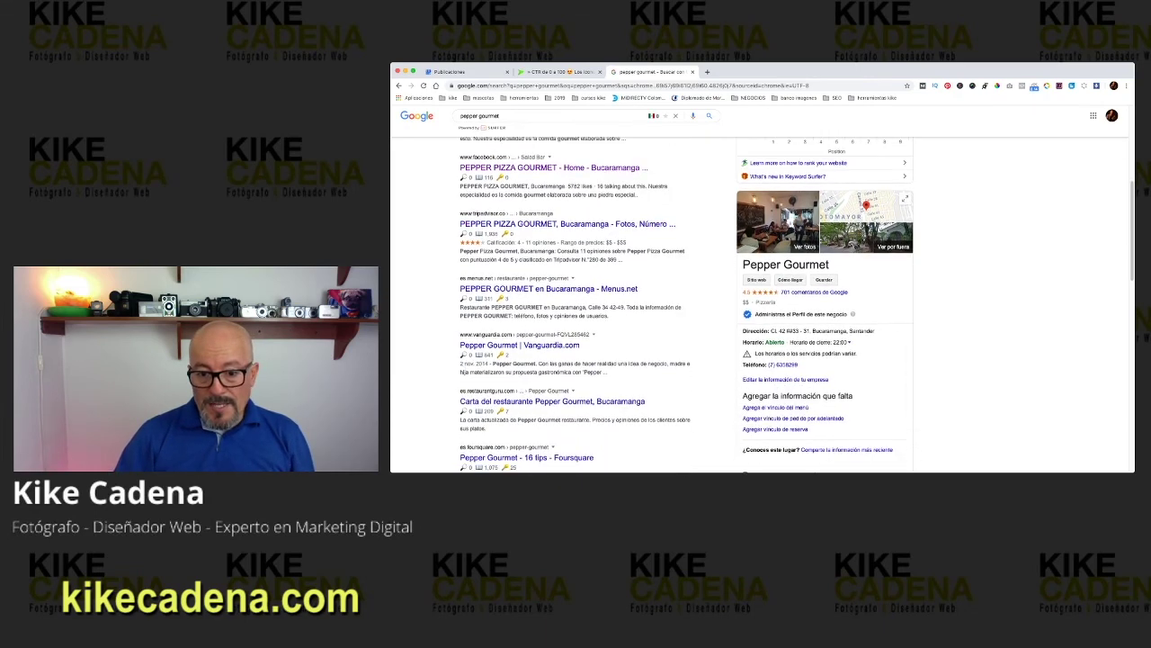
scroll(683, 305, down, 1)
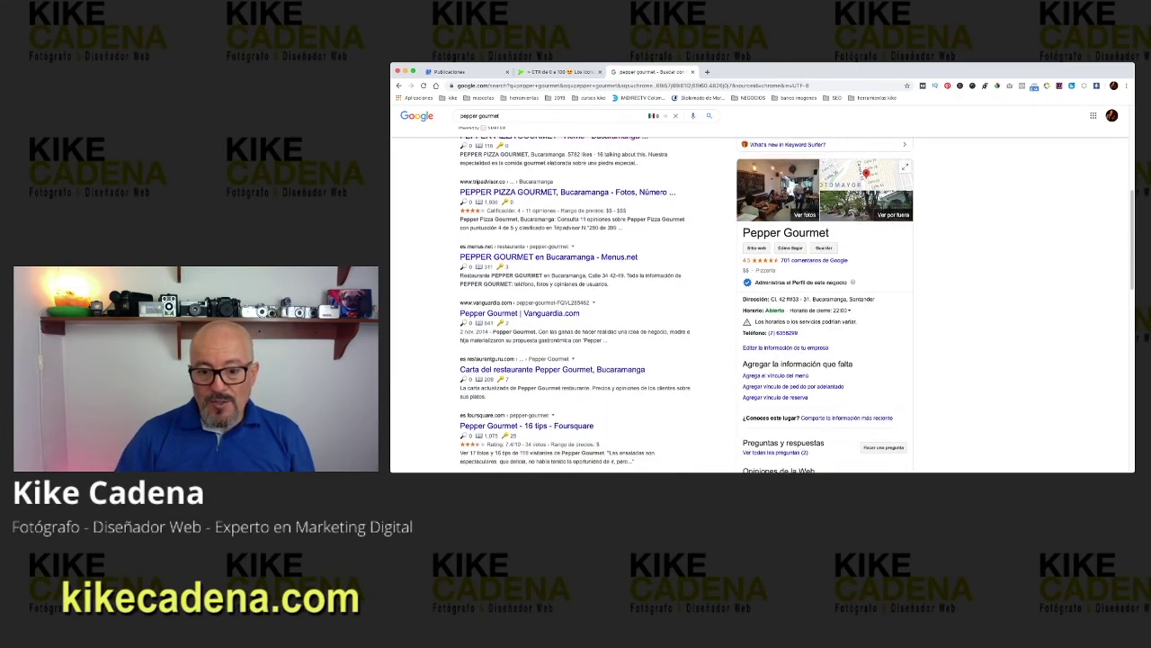
scroll(684, 306, down, 2)
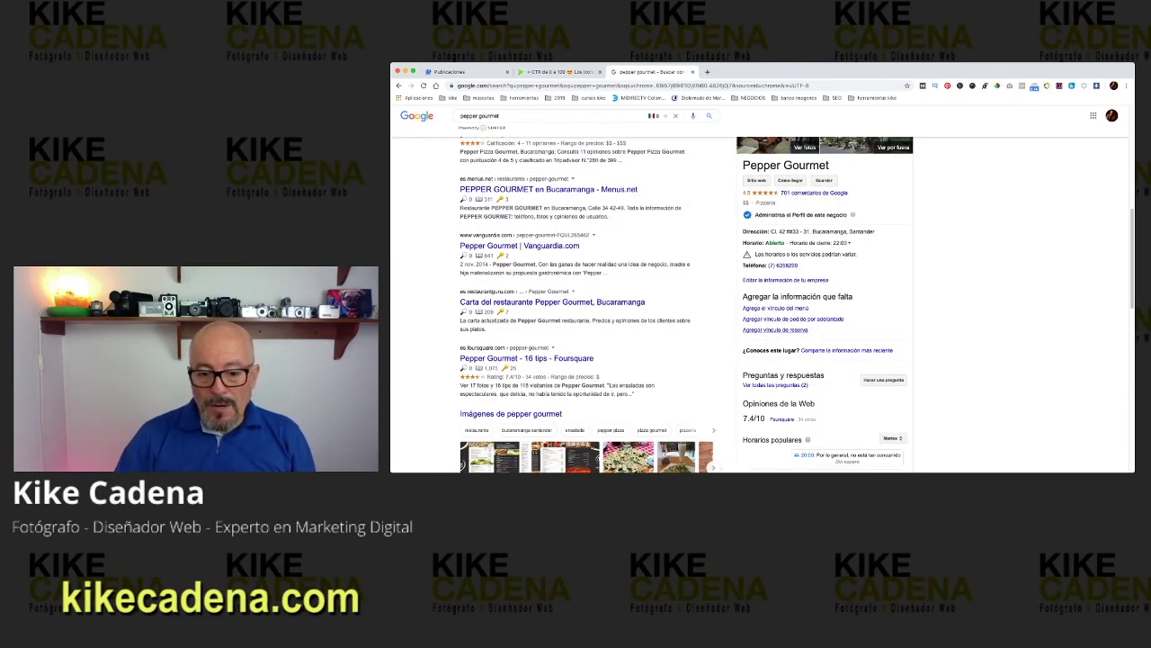
scroll(683, 306, up, 1)
scroll(684, 306, up, 1)
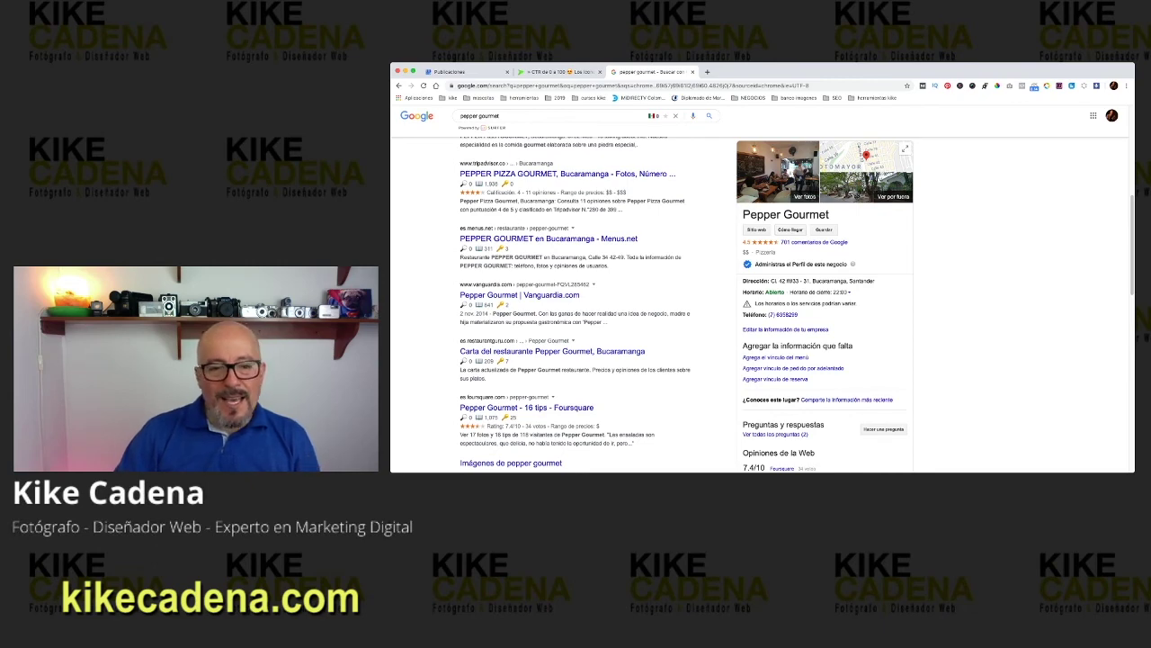
Review the Pepper Gourmet business profile from its photos and contact details down to the questions, web reviews and popular times
scroll(684, 306, up, 1)
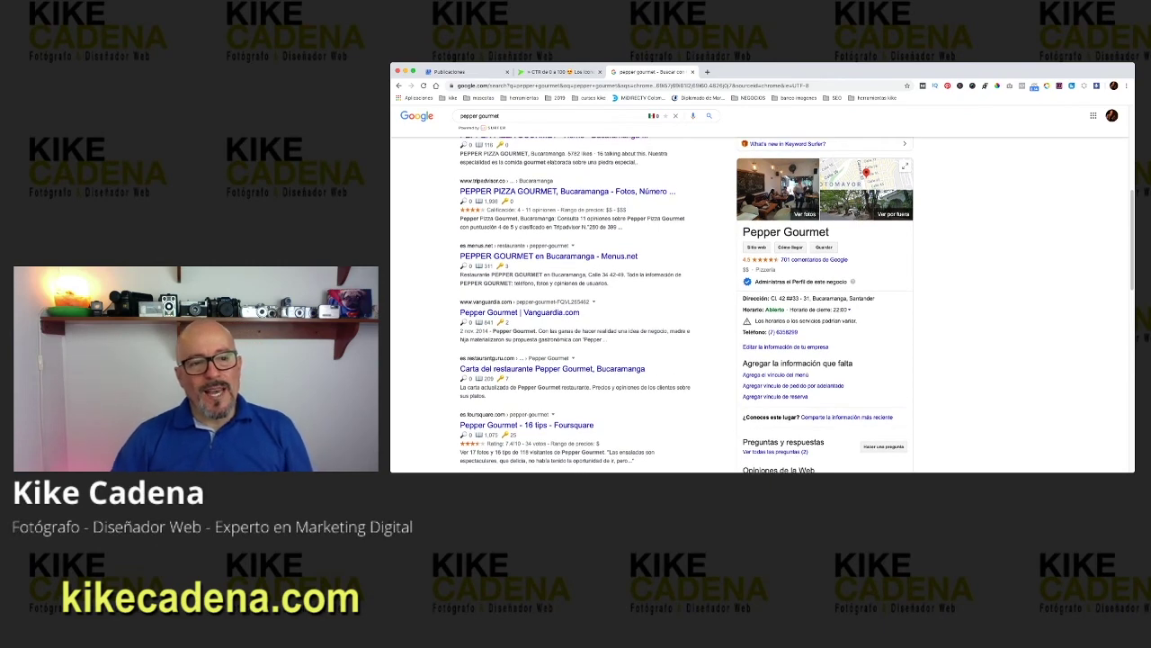
scroll(684, 306, up, 3)
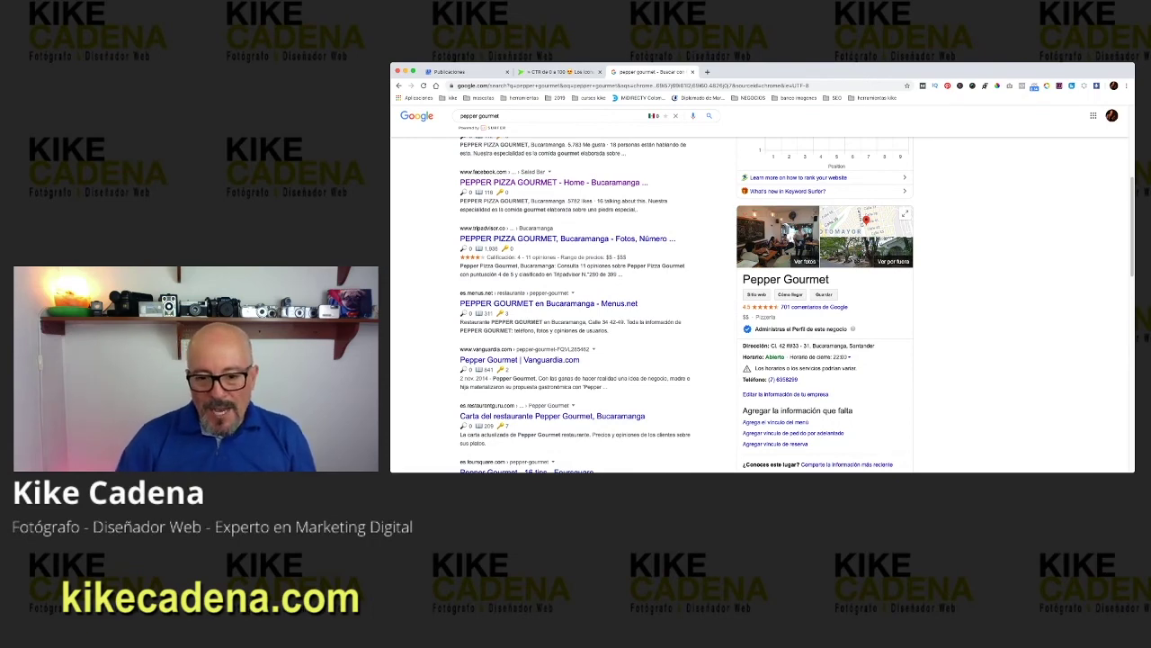
scroll(684, 306, down, 4)
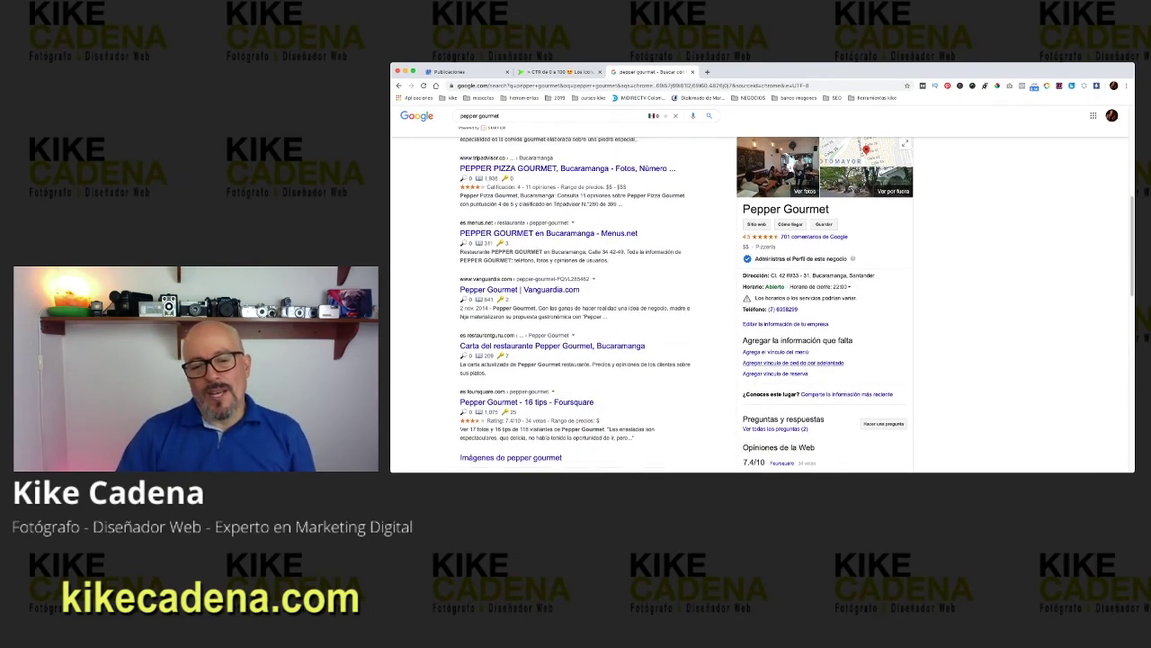
scroll(684, 306, down, 6)
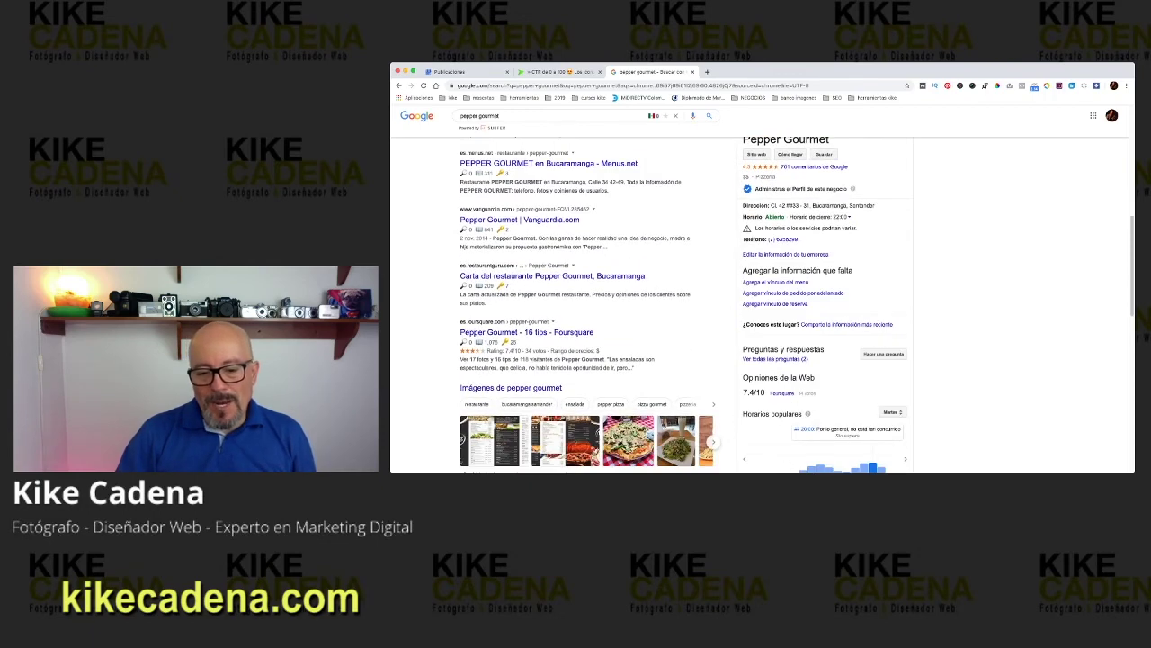
scroll(683, 305, up, 8)
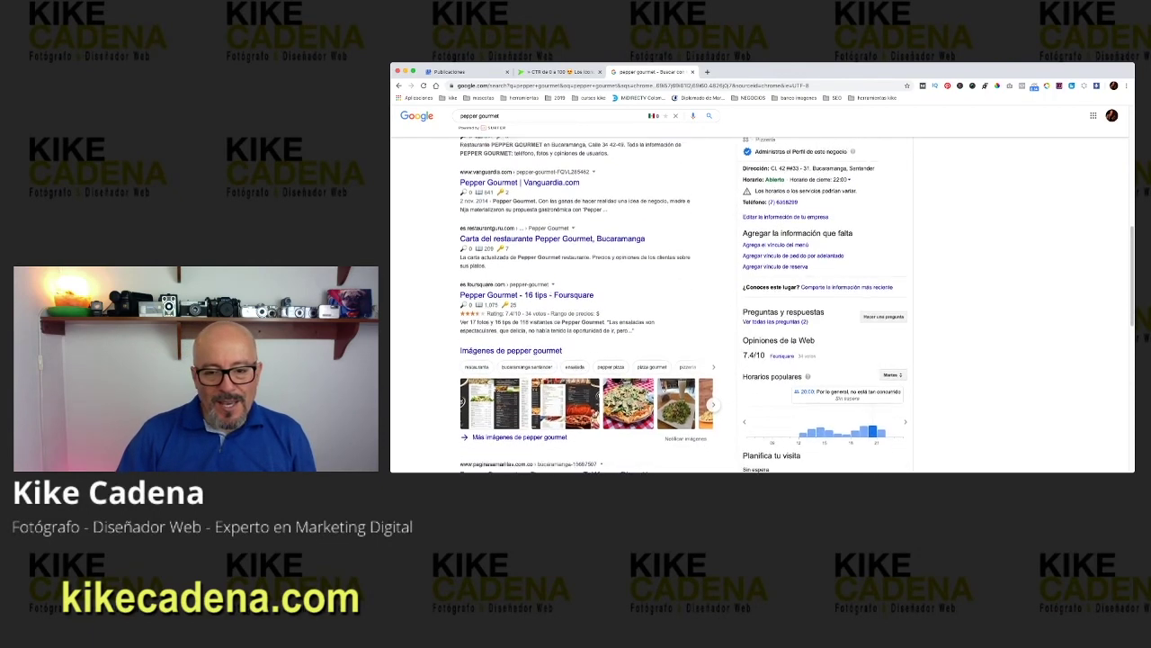
scroll(684, 306, up, 3)
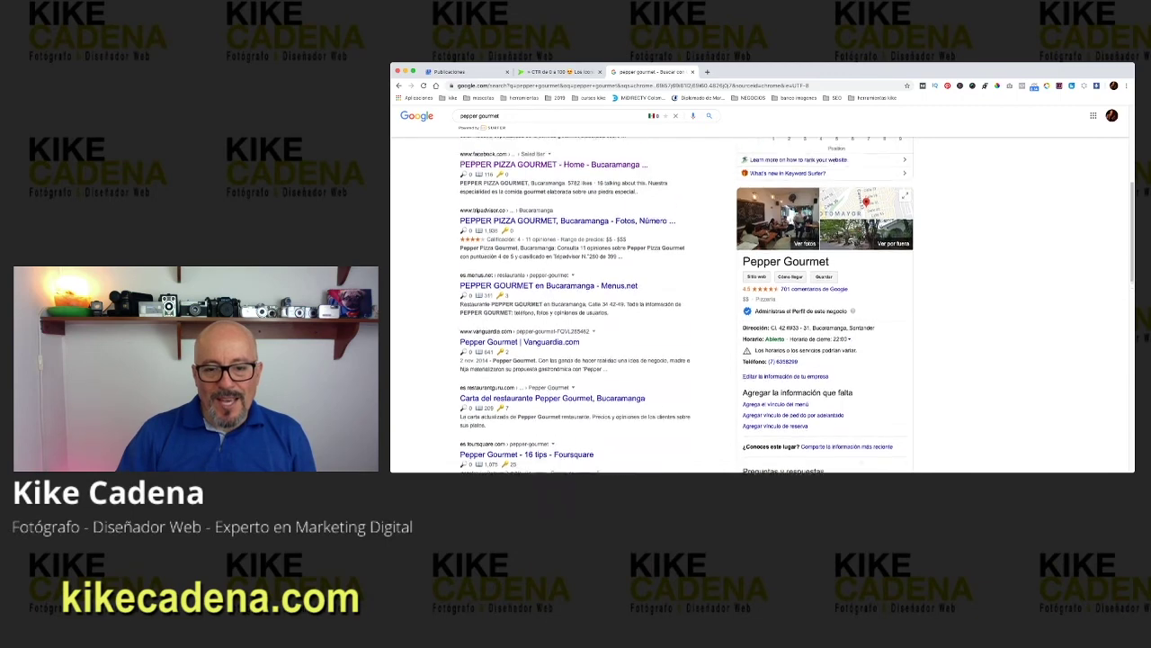